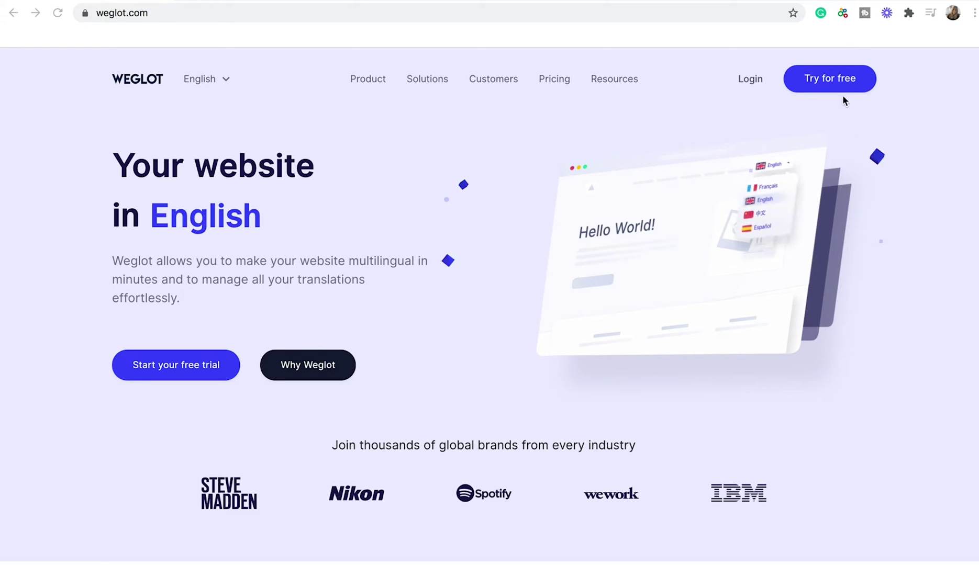
- Start a free-trial sign-up and enter the account e-mail and password twice
{"action": "left_click", "coordinate": [831, 83]}
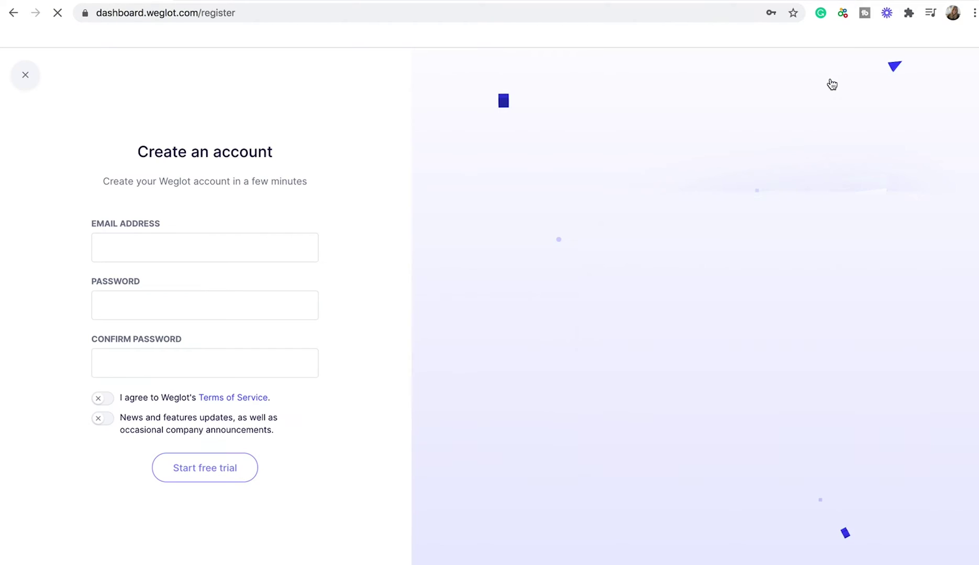
{"action": "left_click", "coordinate": [199, 243]}
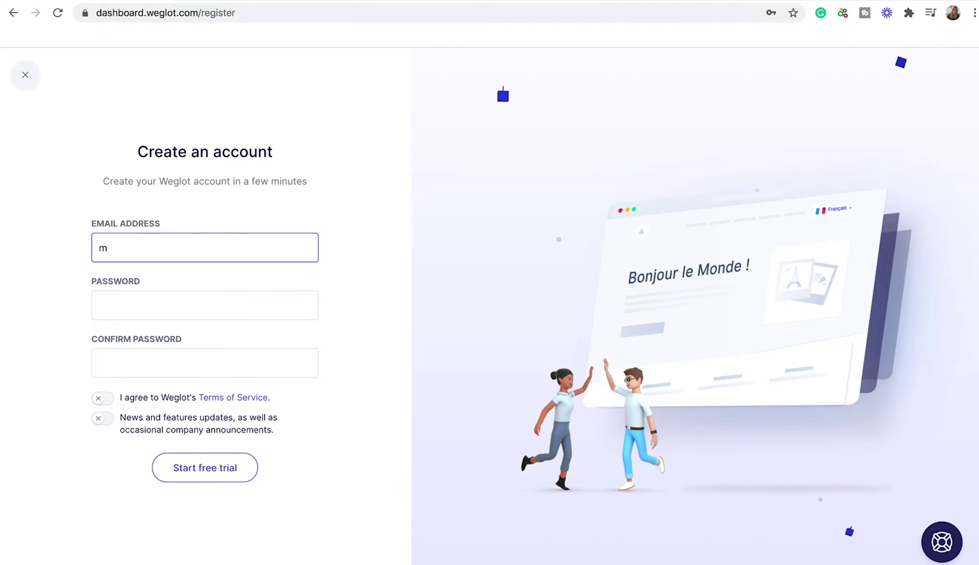
{"action": "left_click", "coordinate": [174, 304]}
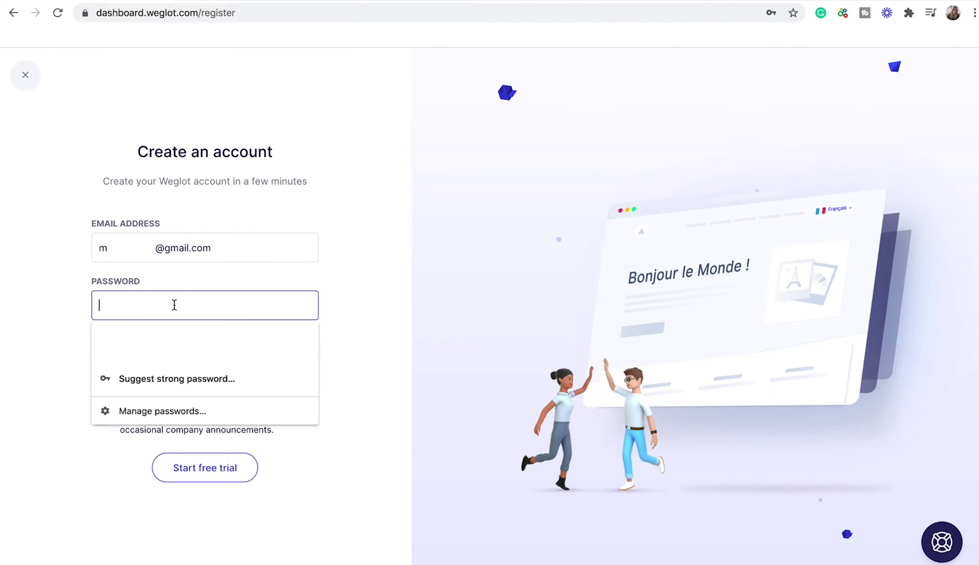
{"action": "type", "text": "************"}
{"action": "left_click", "coordinate": [158, 360]}
{"action": "key", "text": "ctrl+v"}
- Accept the Terms of Service and news updates, then start the free trial
{"action": "left_click", "coordinate": [69, 418]}
{"action": "left_click", "coordinate": [100, 399]}
{"action": "left_click", "coordinate": [102, 417]}
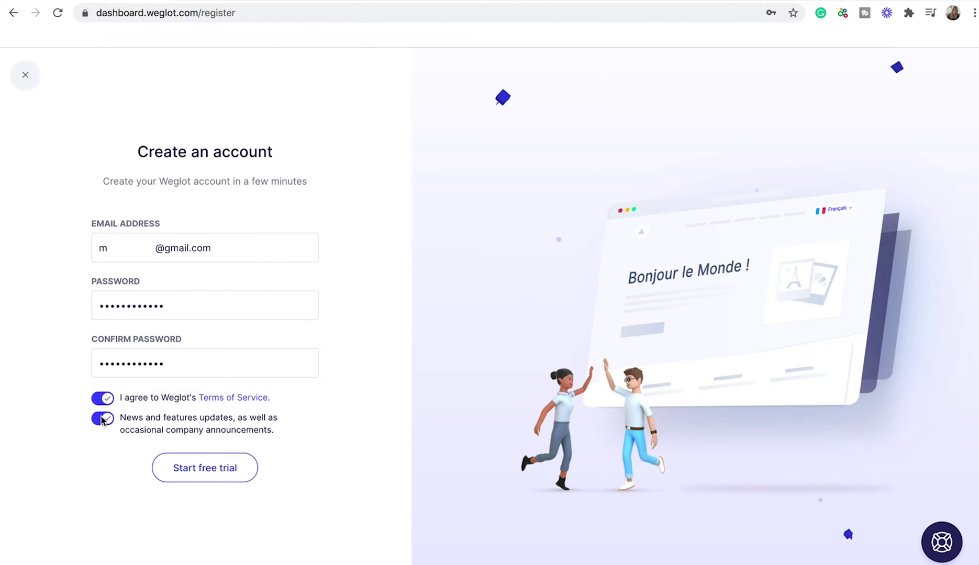
{"action": "left_click", "coordinate": [219, 470]}
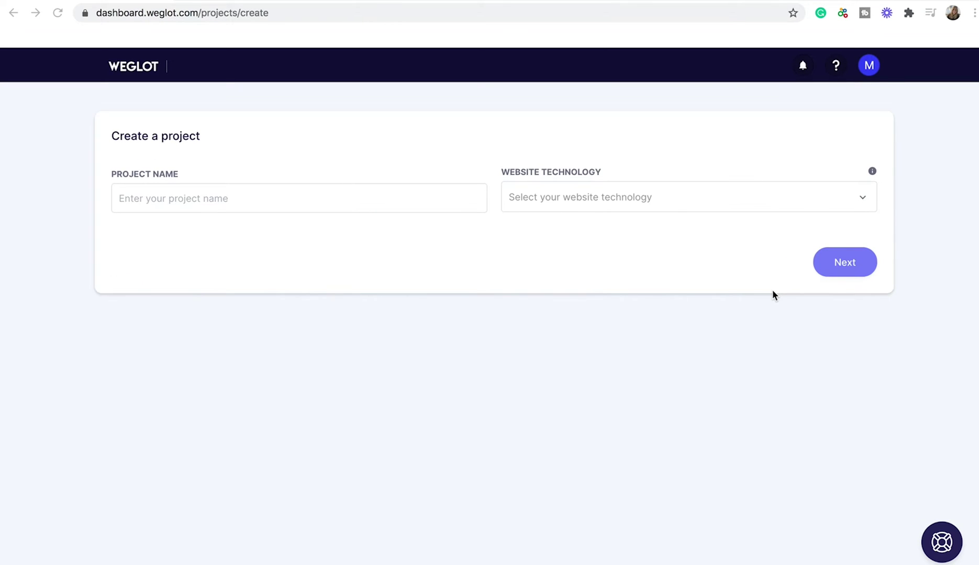
- Enter 'General Integration' as the project name and pick Other as website technology
{"action": "left_click", "coordinate": [176, 198]}
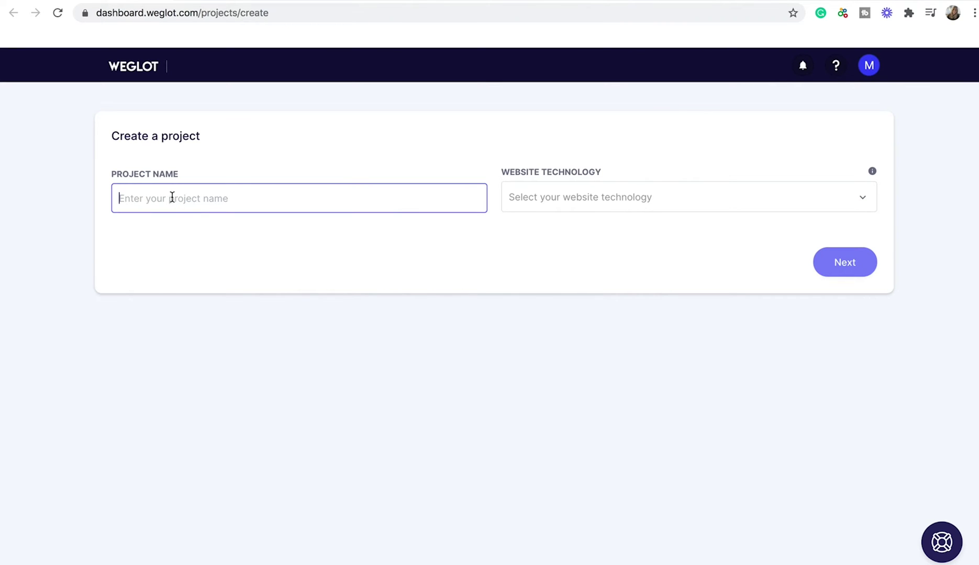
{"action": "type", "text": "General Integration"}
{"action": "left_click", "coordinate": [742, 206]}
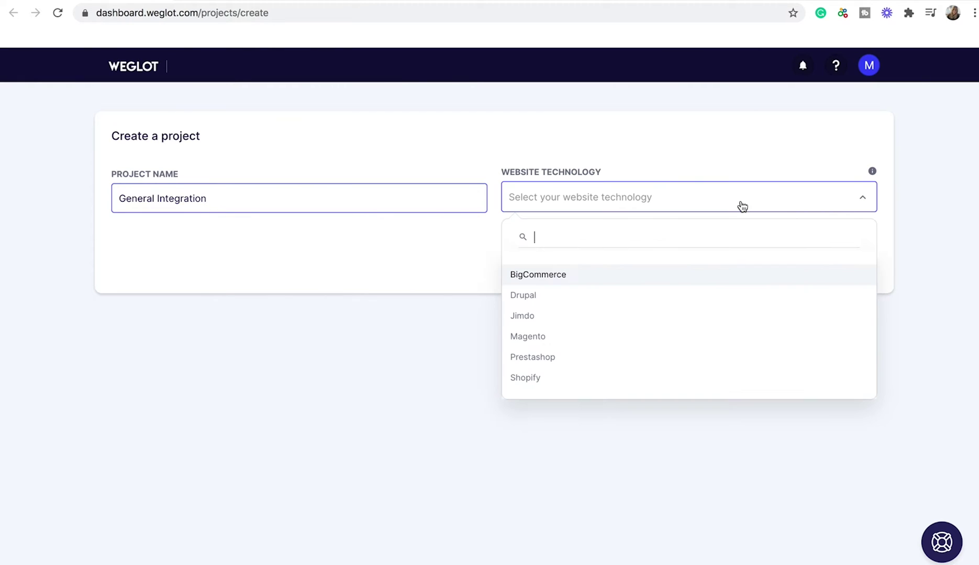
{"action": "scroll", "coordinate": [676, 314], "scroll_direction": "down", "scroll_amount": 1}
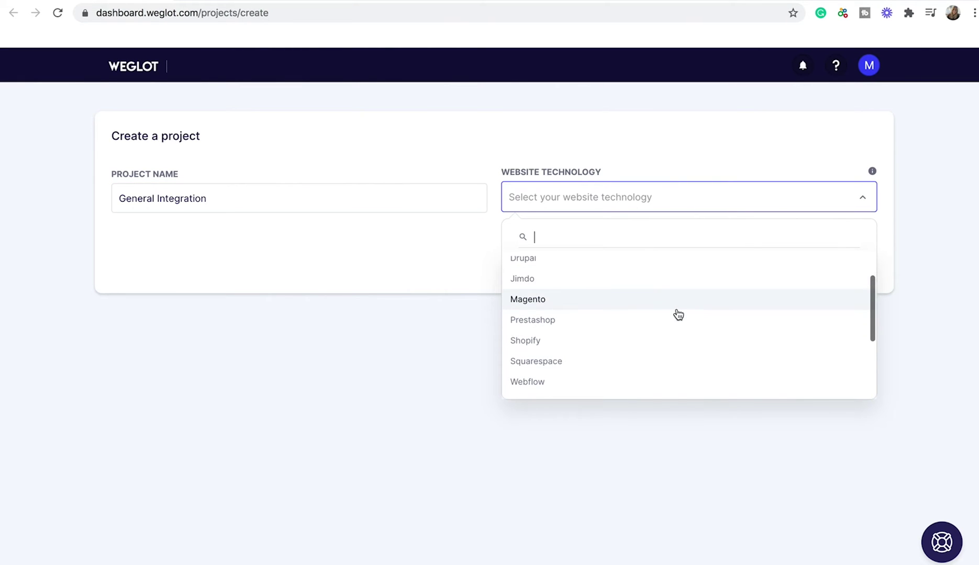
{"action": "scroll", "coordinate": [677, 314], "scroll_direction": "down", "scroll_amount": 5}
{"action": "scroll", "coordinate": [678, 314], "scroll_direction": "down", "scroll_amount": 1}
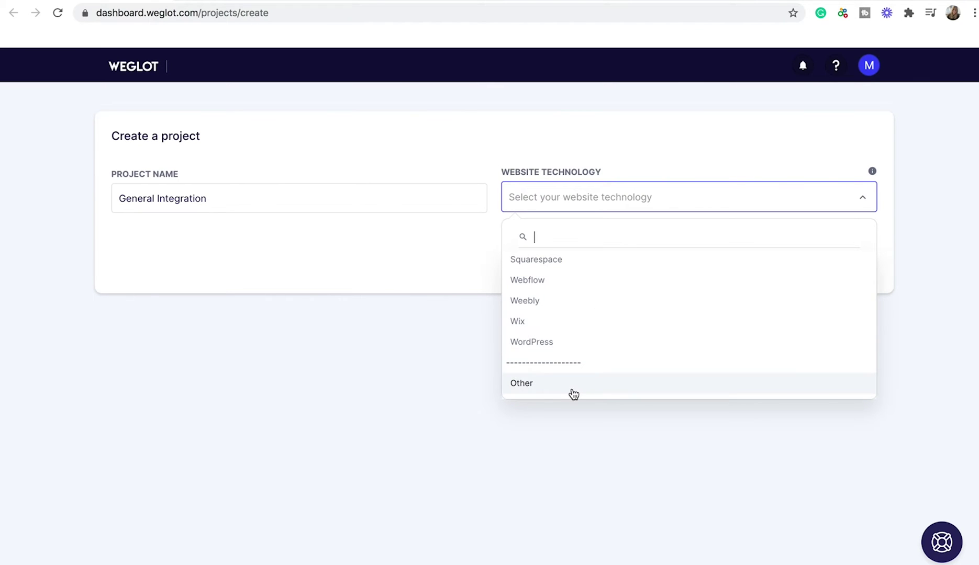
{"action": "left_click", "coordinate": [550, 387]}
- Create the project and review the setup steps, highlighting the JavaScript snippet step
{"action": "left_click", "coordinate": [838, 266]}
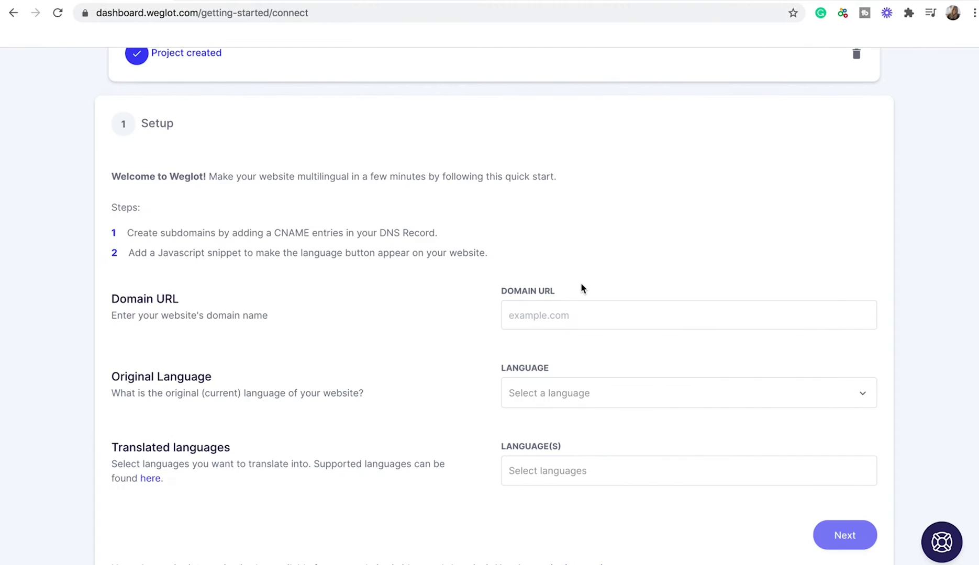
{"action": "left_click_drag", "start_coordinate": [156, 253], "coordinate": [349, 256]}
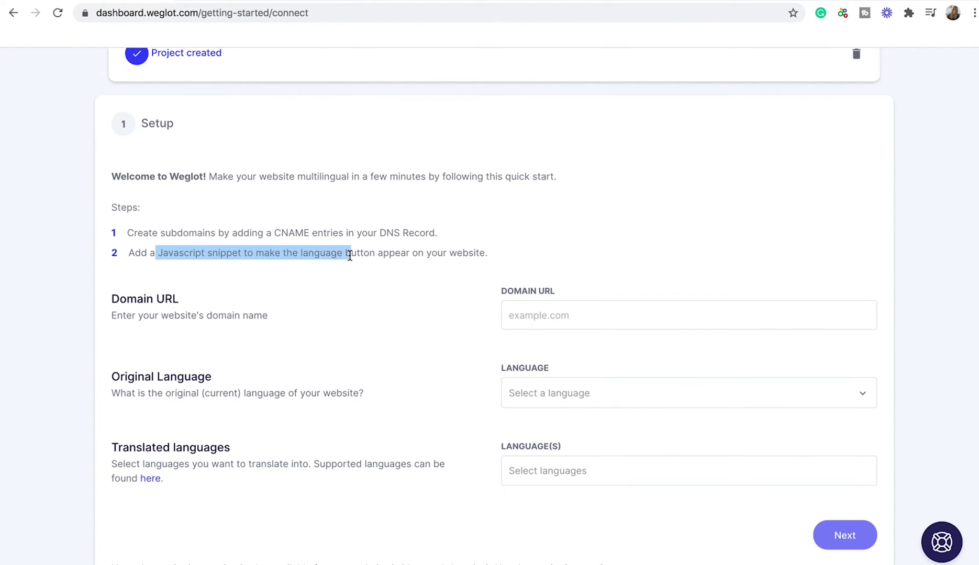
{"action": "left_click", "coordinate": [376, 272]}
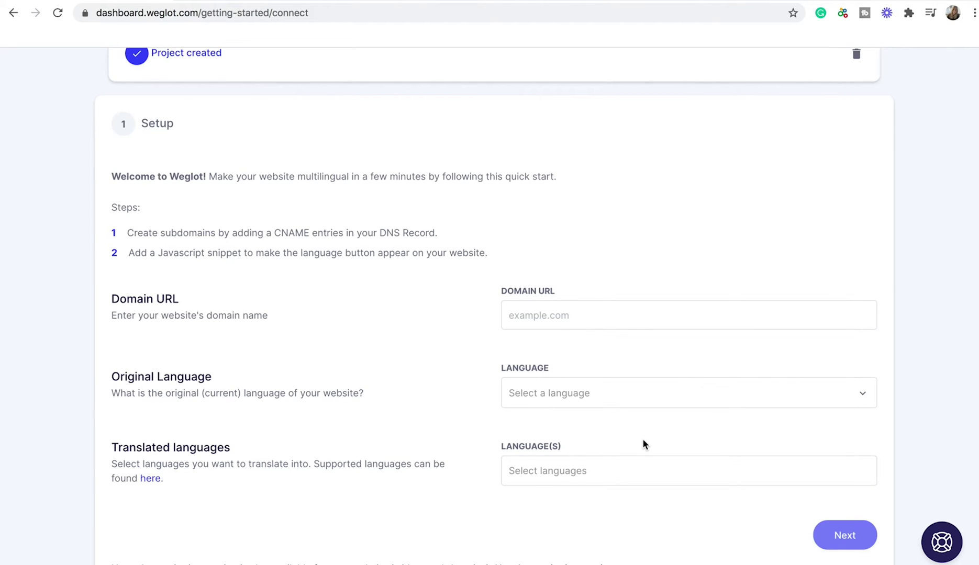
{"action": "scroll", "coordinate": [636, 367], "scroll_direction": "down", "scroll_amount": 1}
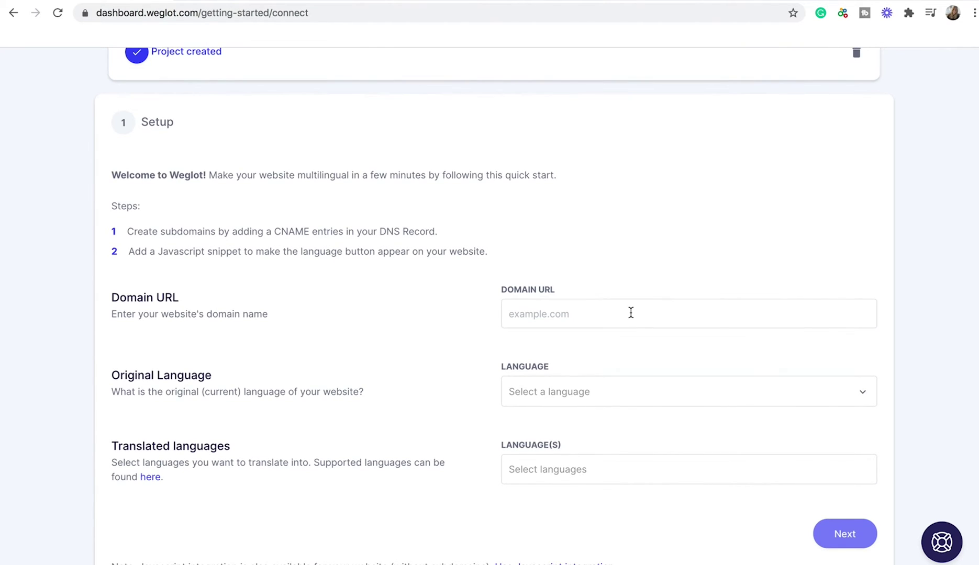
{"action": "scroll", "coordinate": [630, 314], "scroll_direction": "down", "scroll_amount": 4}
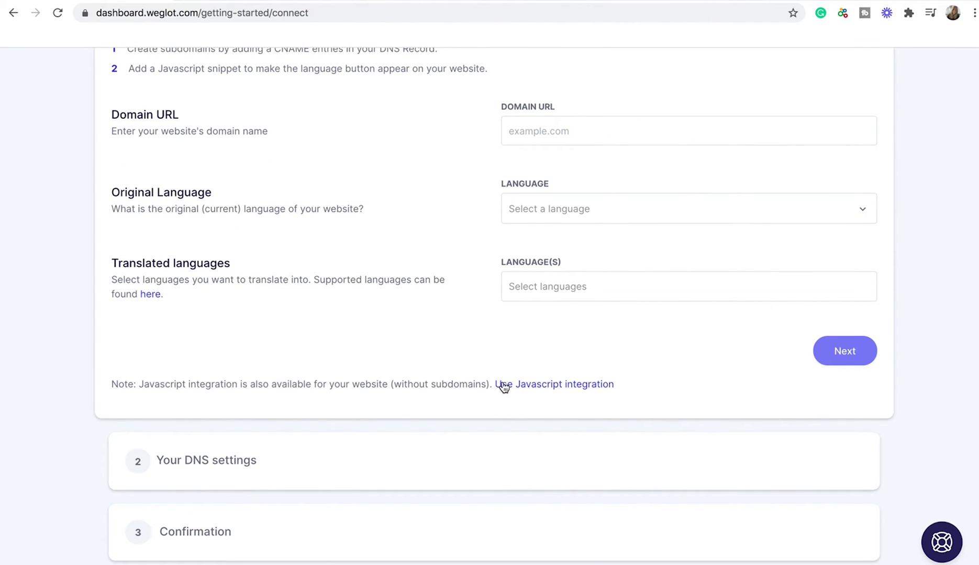
- Switch to JavaScript integration and set English as the original language
{"action": "left_click", "coordinate": [590, 388]}
{"action": "scroll", "coordinate": [590, 389], "scroll_direction": "down", "scroll_amount": 2}
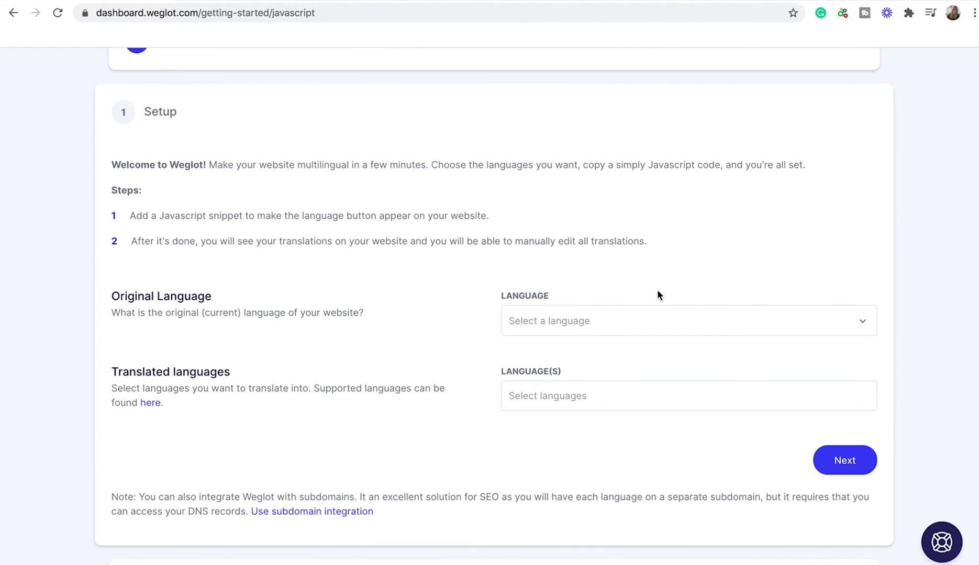
{"action": "left_click", "coordinate": [554, 321]}
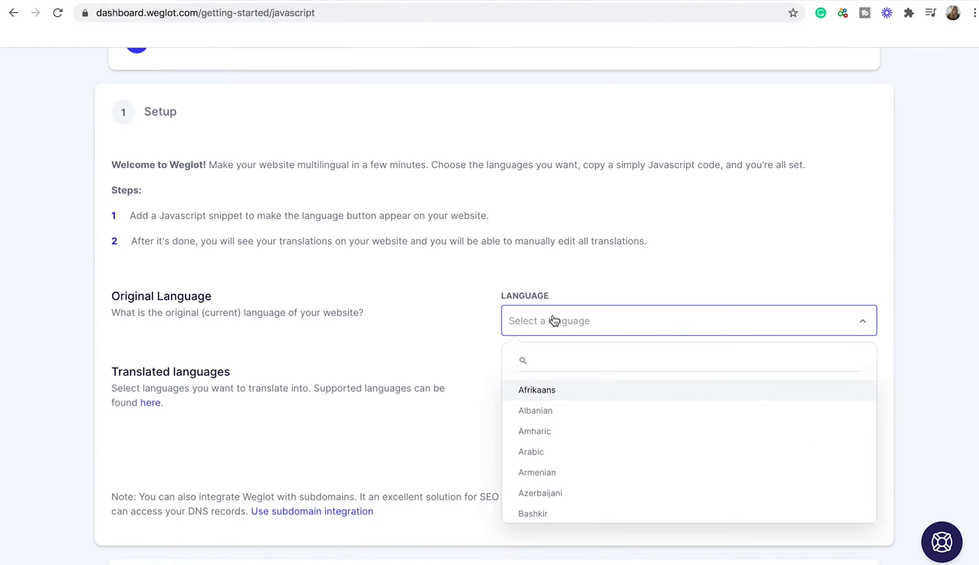
{"action": "type", "text": "englis"}
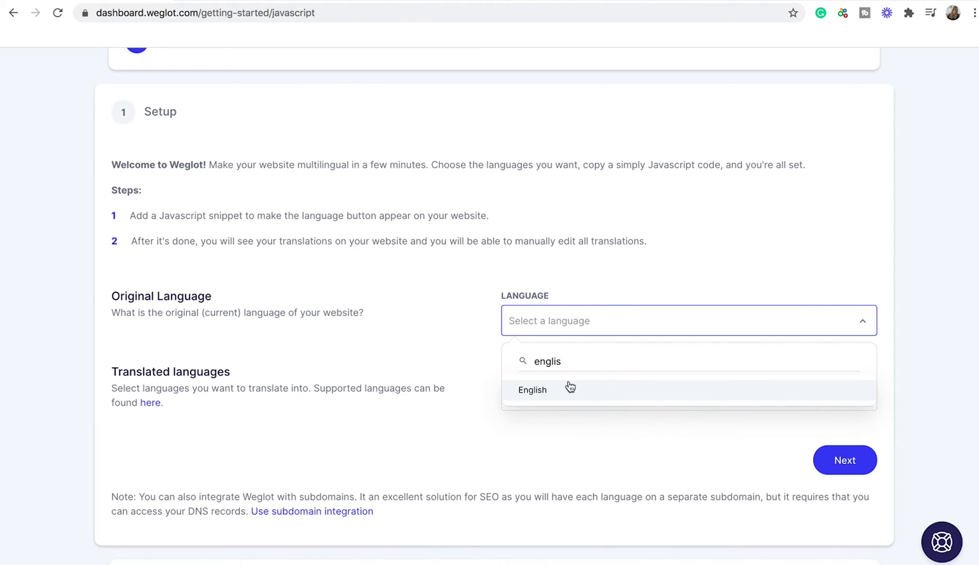
{"action": "left_click", "coordinate": [566, 389]}
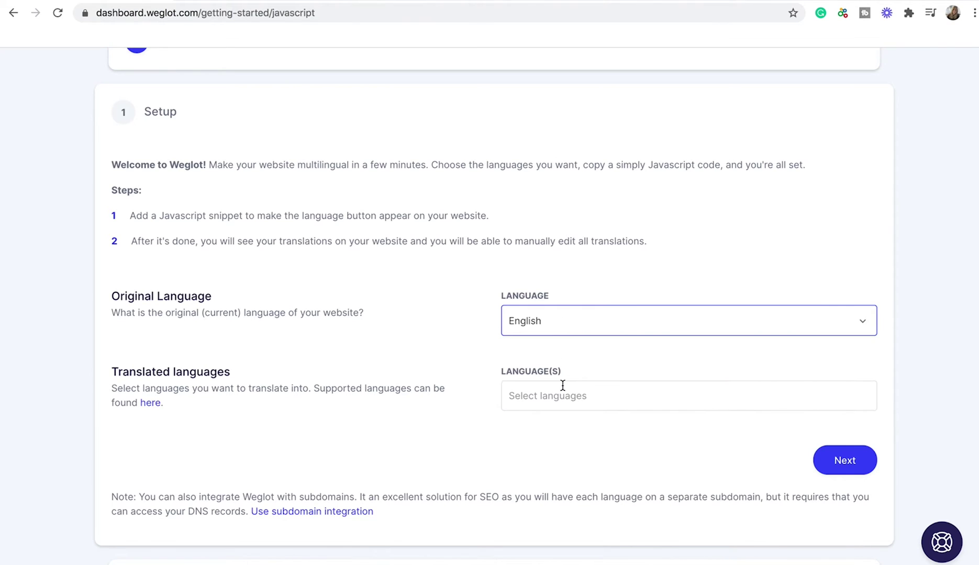
- Add French as the translated language
{"action": "left_click", "coordinate": [564, 395]}
{"action": "type", "text": "french"}
{"action": "left_click", "coordinate": [529, 431]}
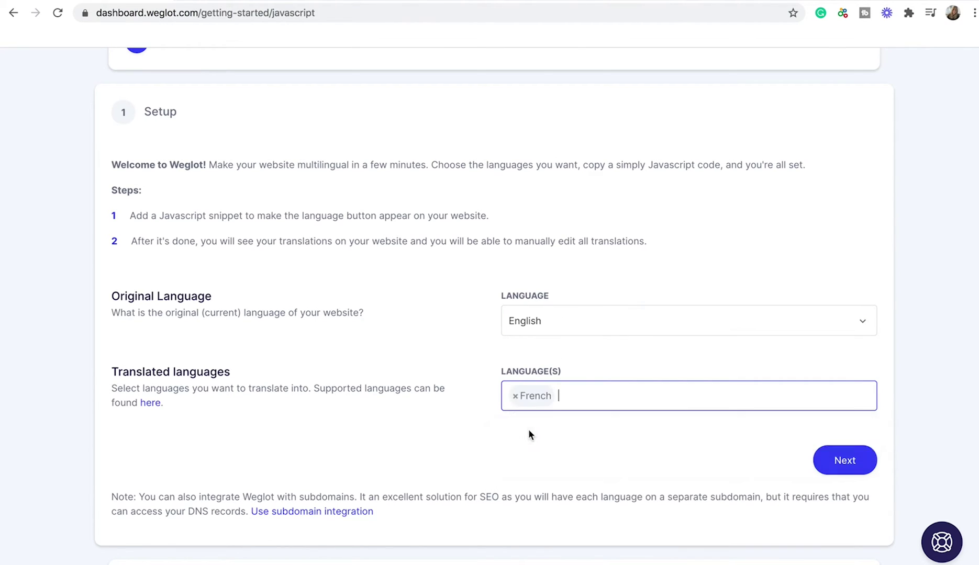
{"action": "scroll", "coordinate": [529, 434], "scroll_direction": "down", "scroll_amount": 1}
- Confirm the language setup, copy the Weglot JavaScript snippet, and go back to Thinkific
{"action": "left_click", "coordinate": [845, 432]}
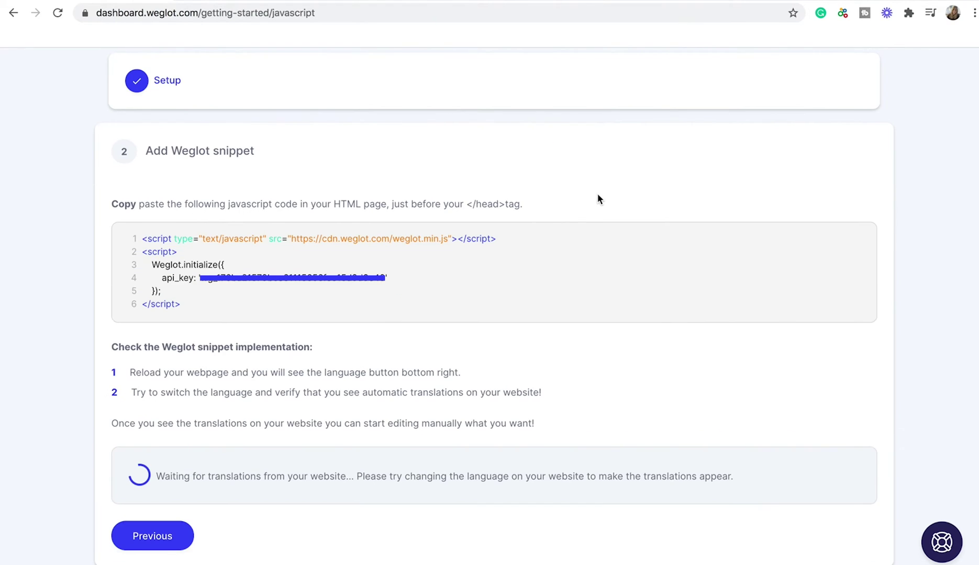
{"action": "mouse_move", "coordinate": [199, 258]}
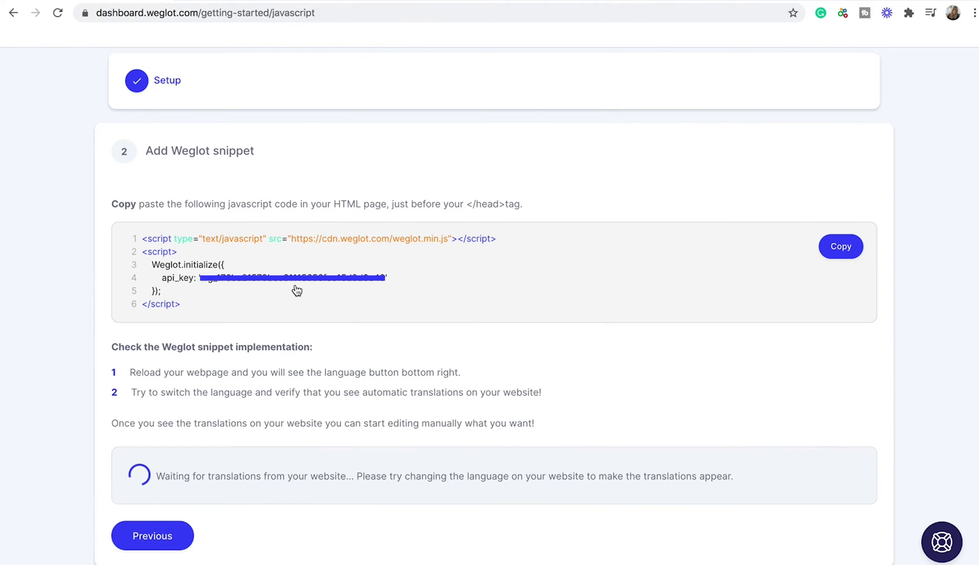
{"action": "left_click", "coordinate": [847, 251]}
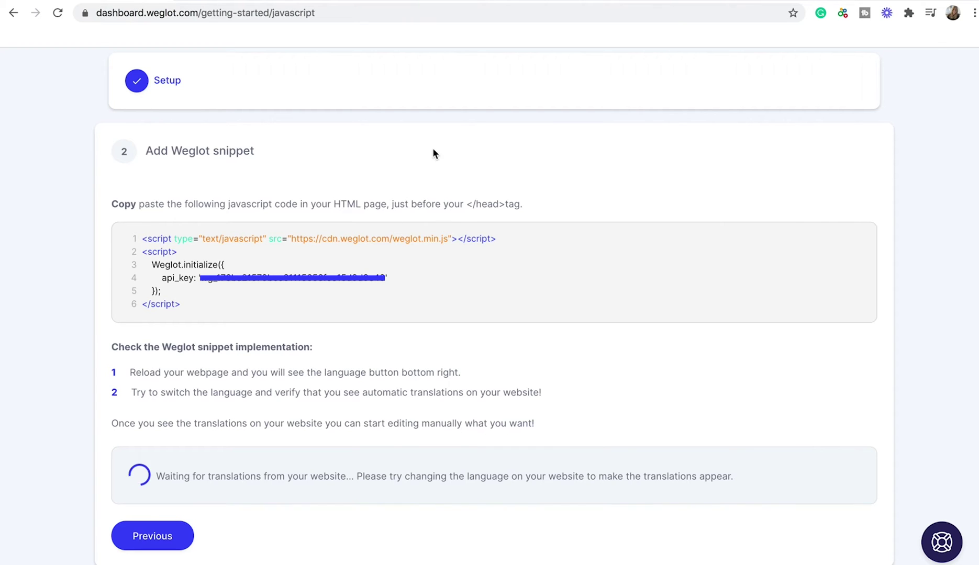
{"action": "key", "text": "super+bracketleft"}
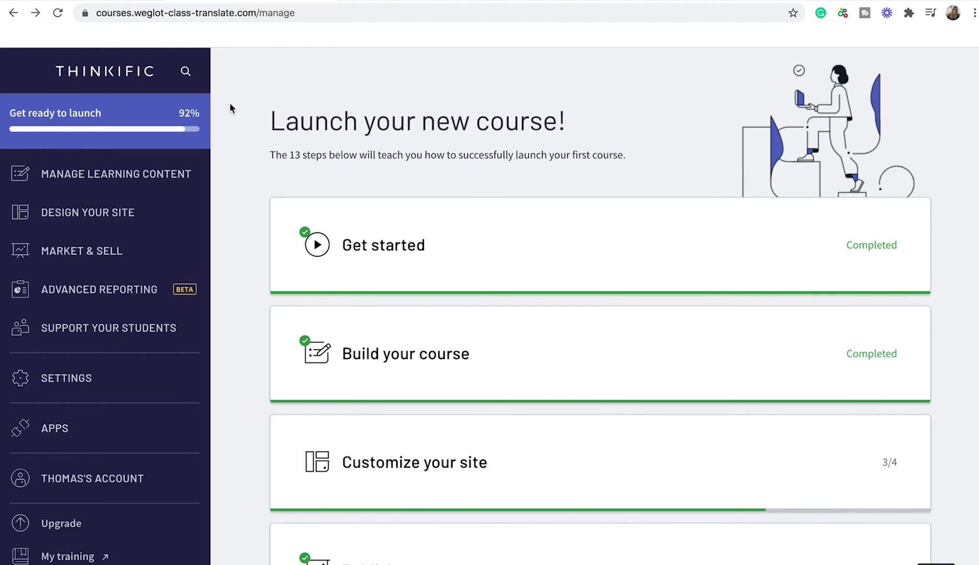
- Paste the Weglot snippet on a new line of Thinkific's Site footer code and save
{"action": "left_click", "coordinate": [83, 380]}
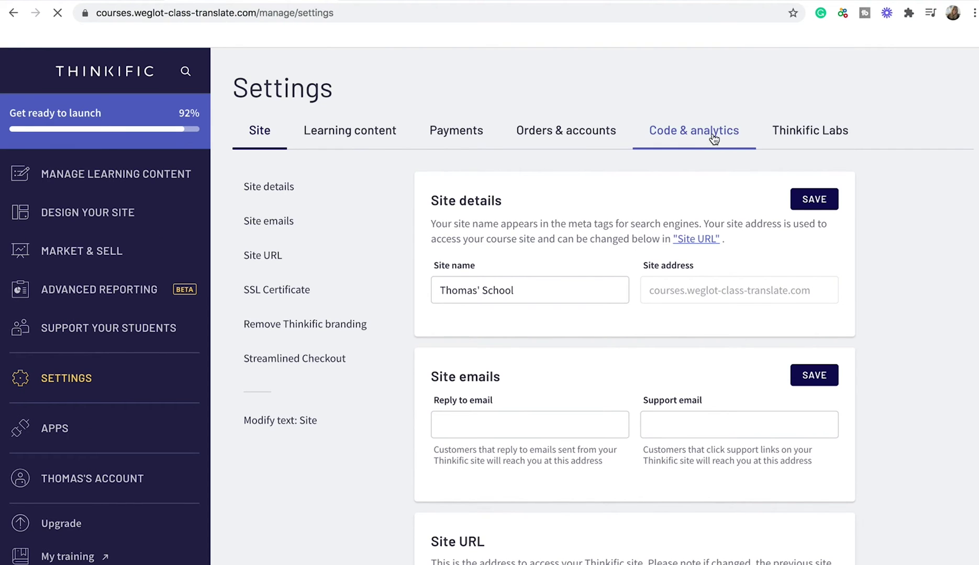
{"action": "left_click", "coordinate": [713, 139]}
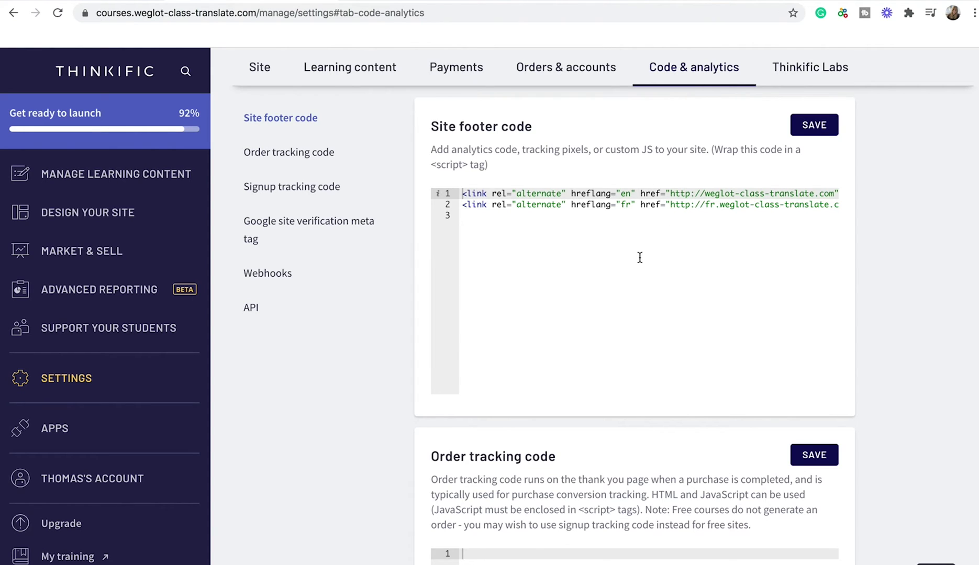
{"action": "left_click", "coordinate": [474, 216]}
{"action": "key", "text": "ctrl+v"}
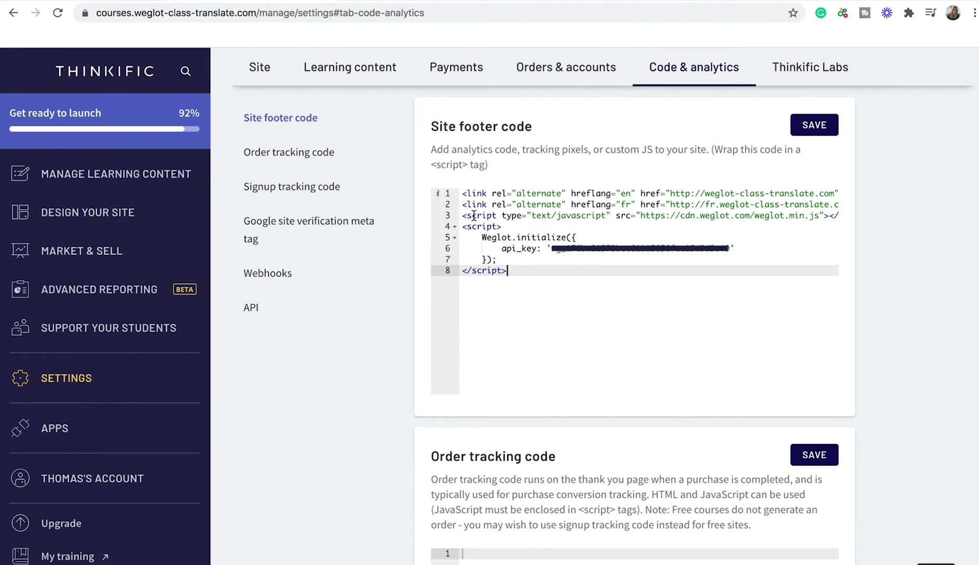
{"action": "left_click", "coordinate": [828, 126]}
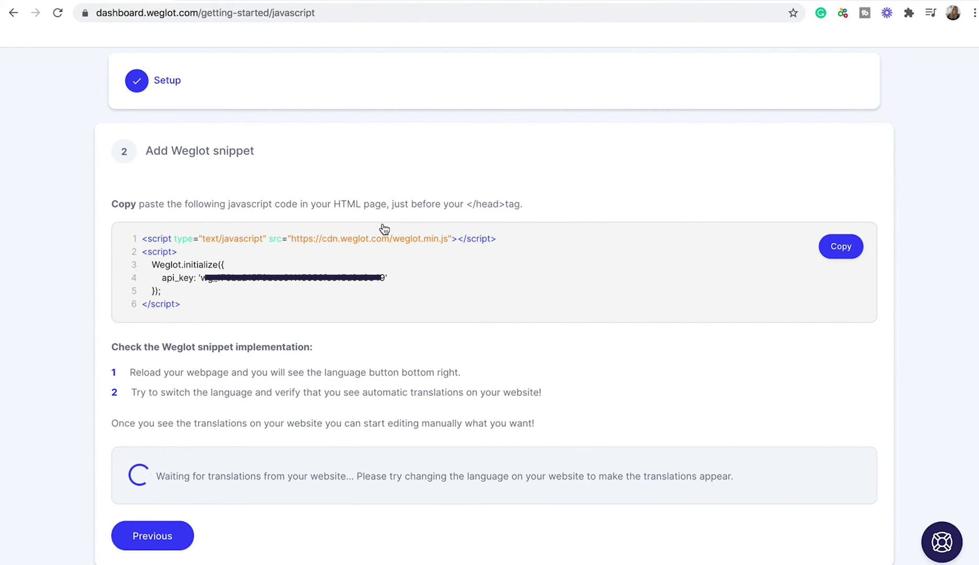
{"action": "left_click_drag", "start_coordinate": [467, 205], "coordinate": [528, 204]}
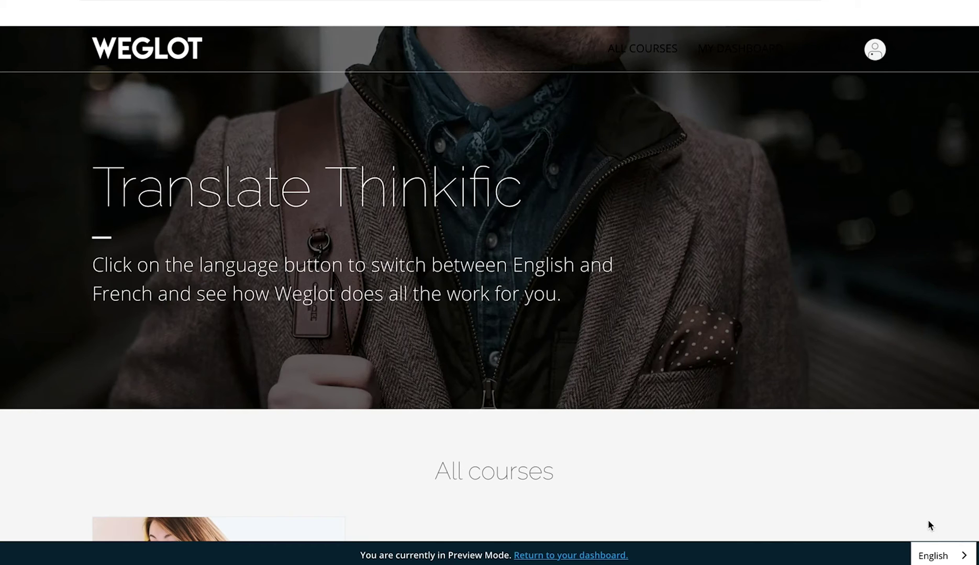
- Switch the course site's language switcher from English to Français
{"action": "left_click", "coordinate": [950, 558]}
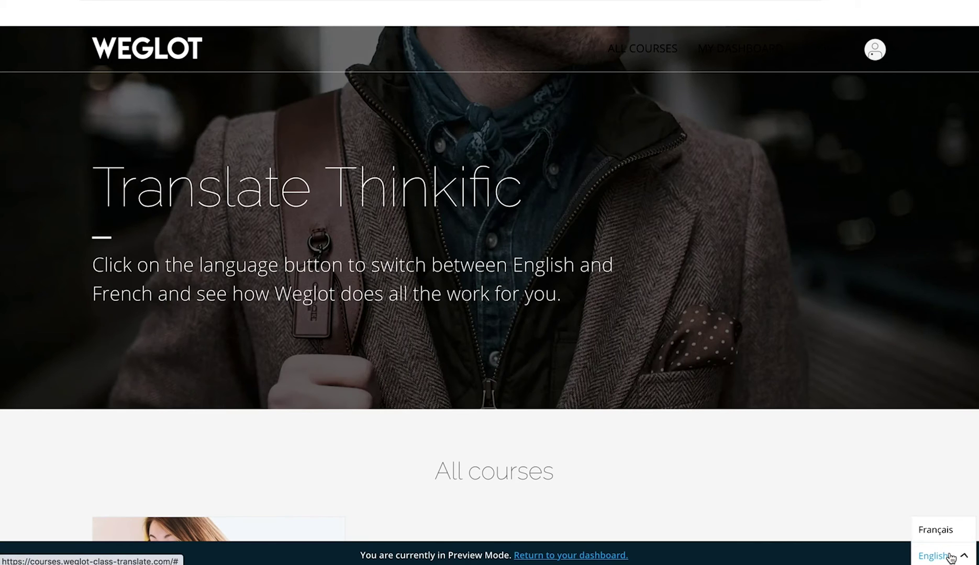
{"action": "left_click", "coordinate": [944, 529]}
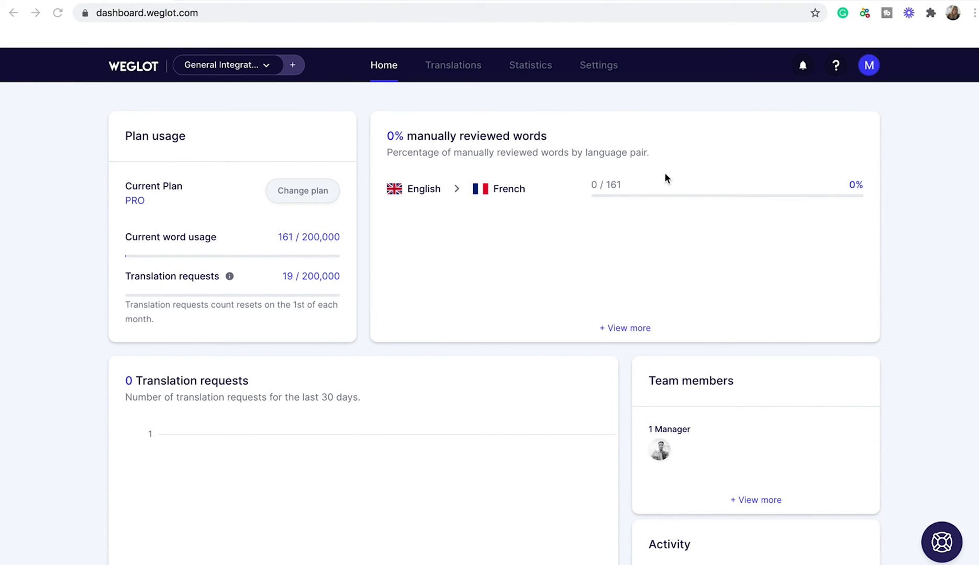
- Turn on and confirm Enable Subdomains in the project's Setup settings
{"action": "left_click", "coordinate": [601, 69]}
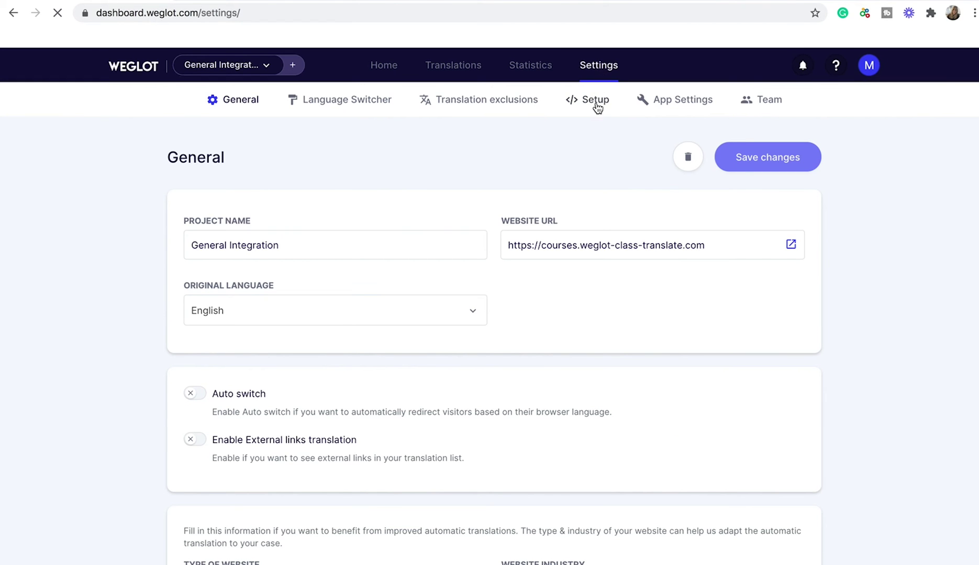
{"action": "left_click", "coordinate": [597, 107]}
{"action": "scroll", "coordinate": [469, 287], "scroll_direction": "down", "scroll_amount": 1}
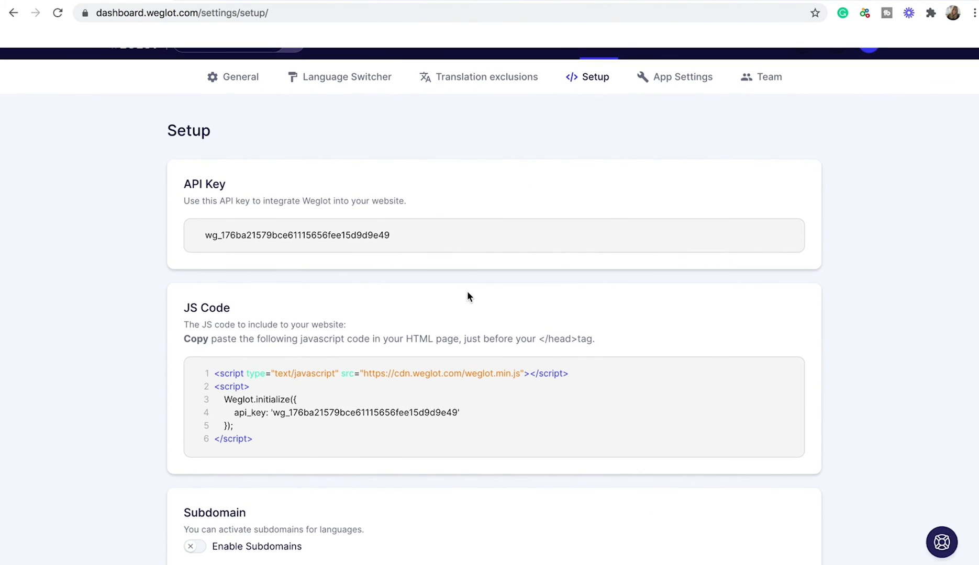
{"action": "left_click", "coordinate": [192, 547]}
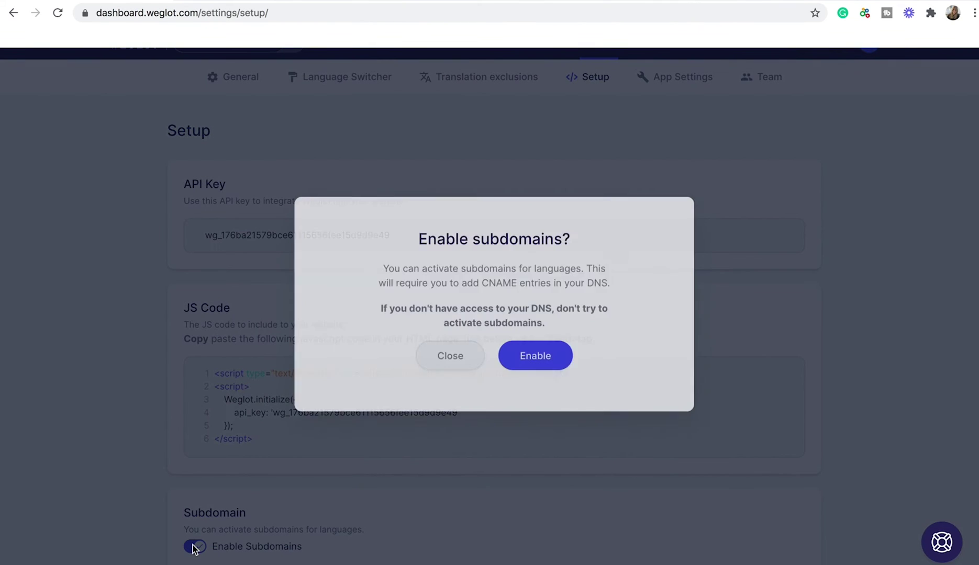
{"action": "left_click", "coordinate": [539, 371]}
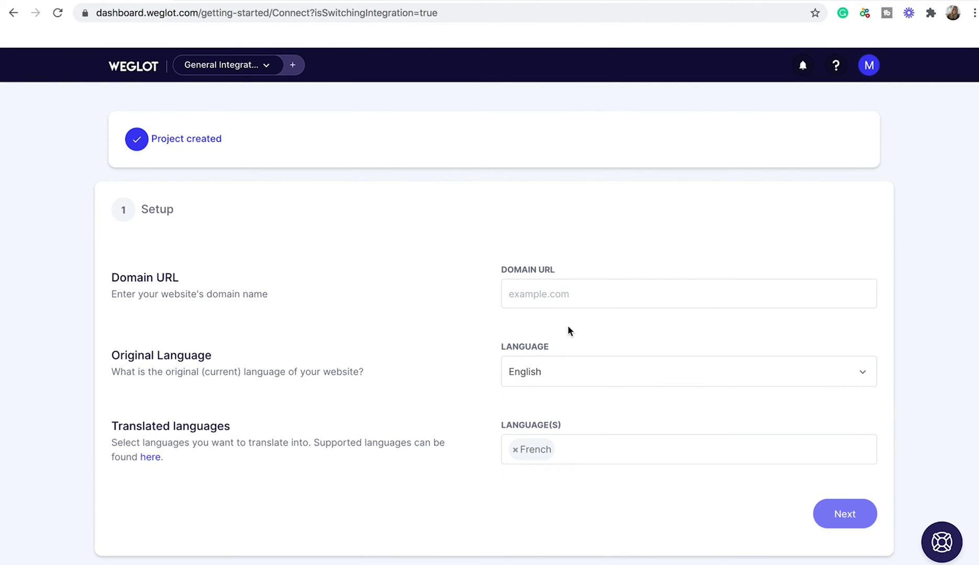
- Submit weglot-class-translate.com/ as the website's Domain URL
{"action": "left_click", "coordinate": [564, 293]}
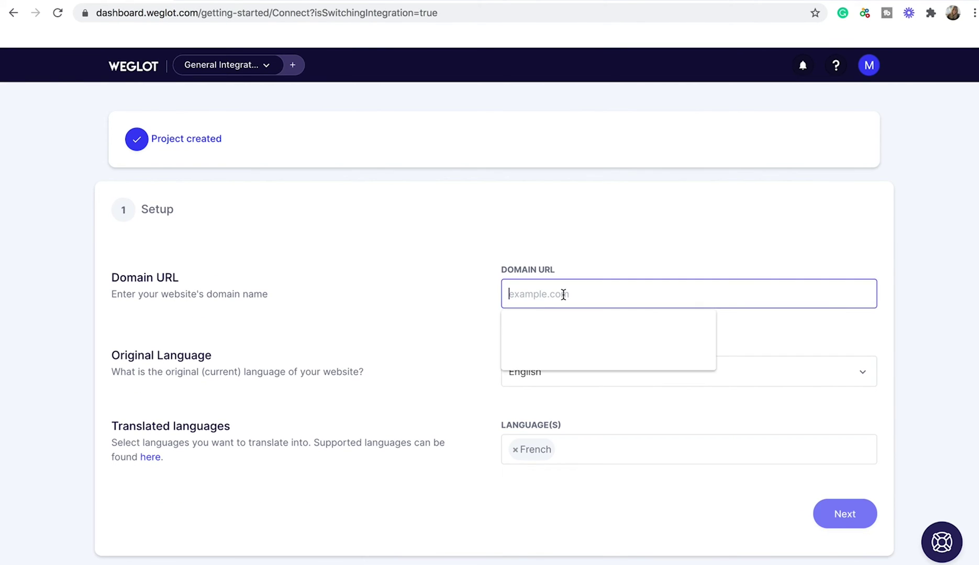
{"action": "left_click", "coordinate": [566, 360]}
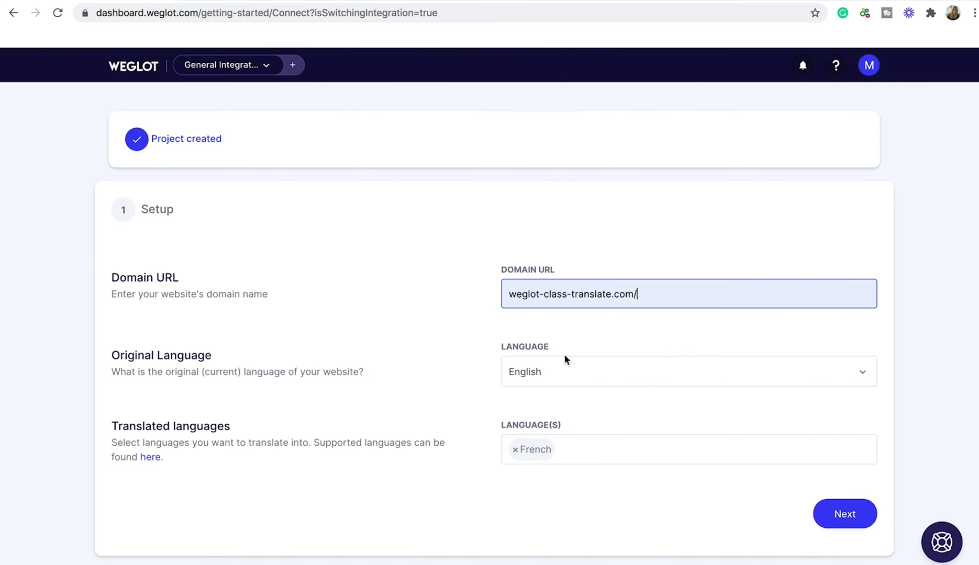
{"action": "left_click", "coordinate": [839, 514]}
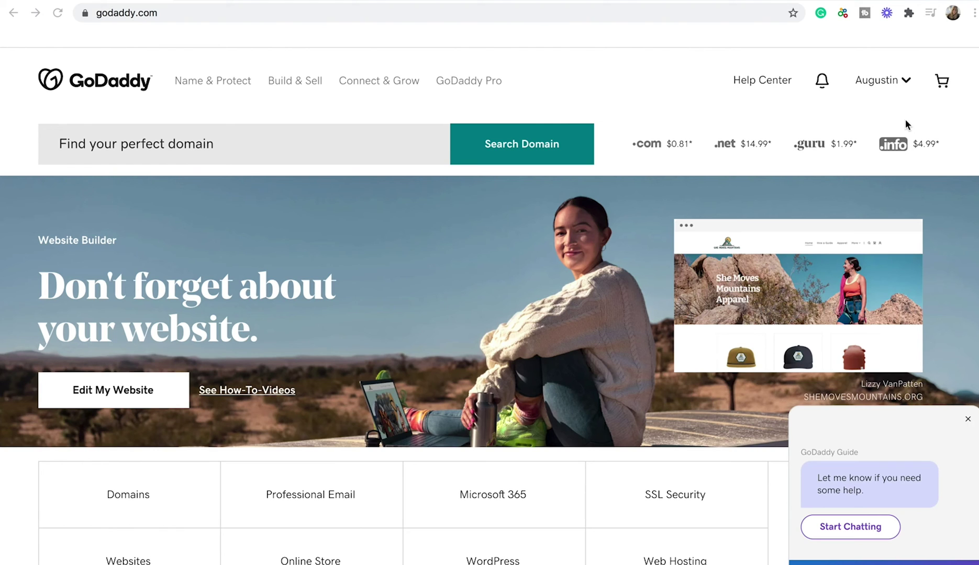
- Go to My Products and open DNS management for weglot-class-translate.com
{"action": "left_click", "coordinate": [896, 87]}
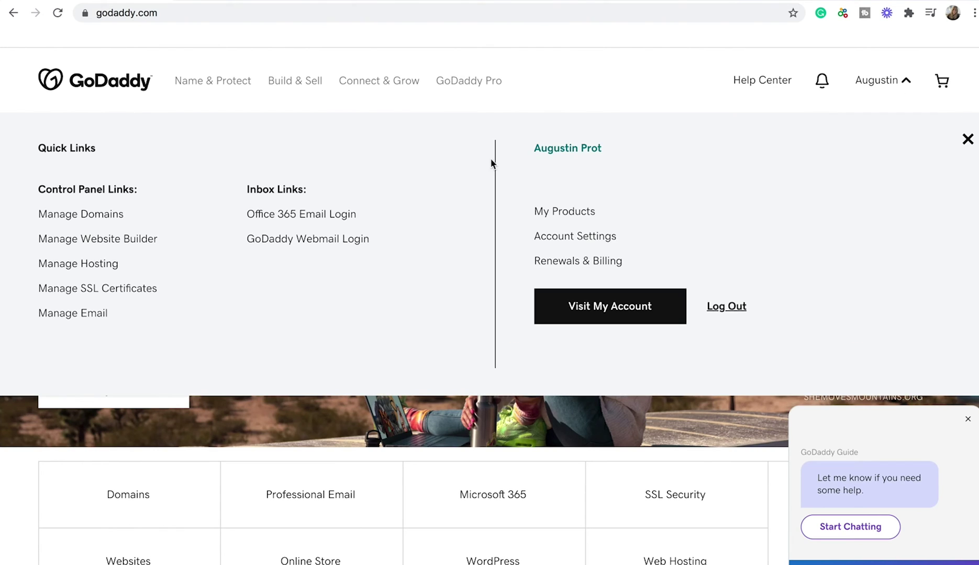
{"action": "left_click", "coordinate": [553, 217]}
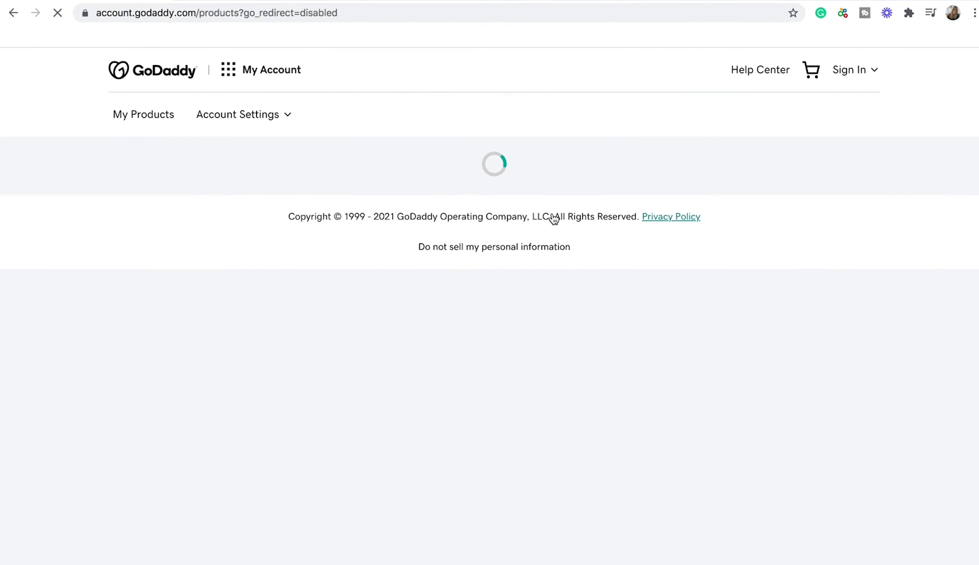
{"action": "scroll", "coordinate": [491, 403], "scroll_direction": "down", "scroll_amount": 15}
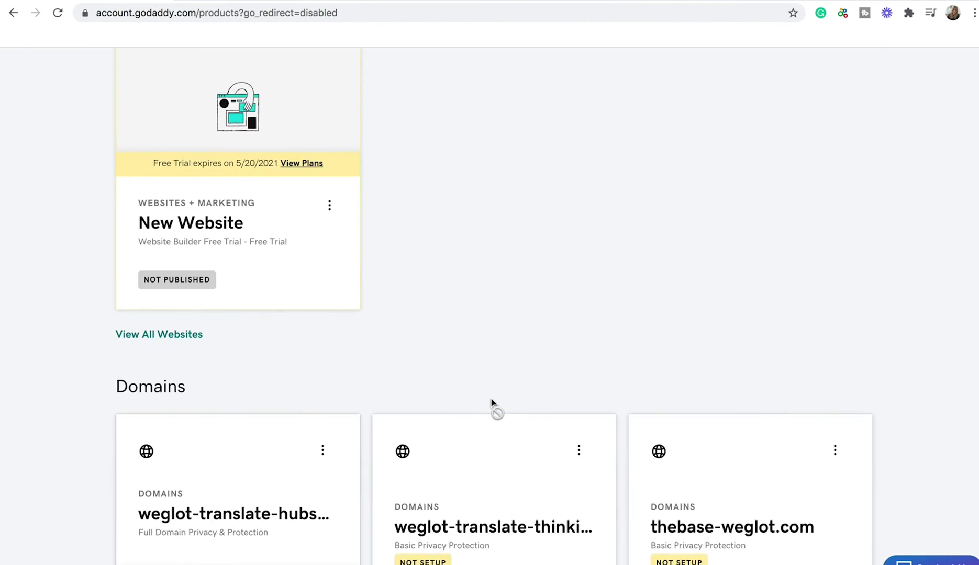
{"action": "scroll", "coordinate": [491, 403], "scroll_direction": "down", "scroll_amount": 6}
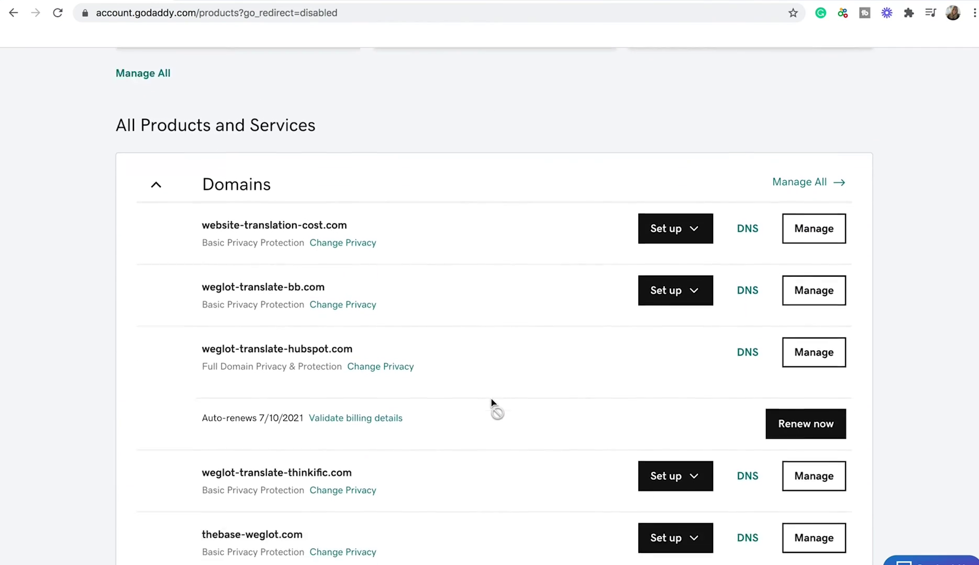
{"action": "scroll", "coordinate": [492, 406], "scroll_direction": "down", "scroll_amount": 2}
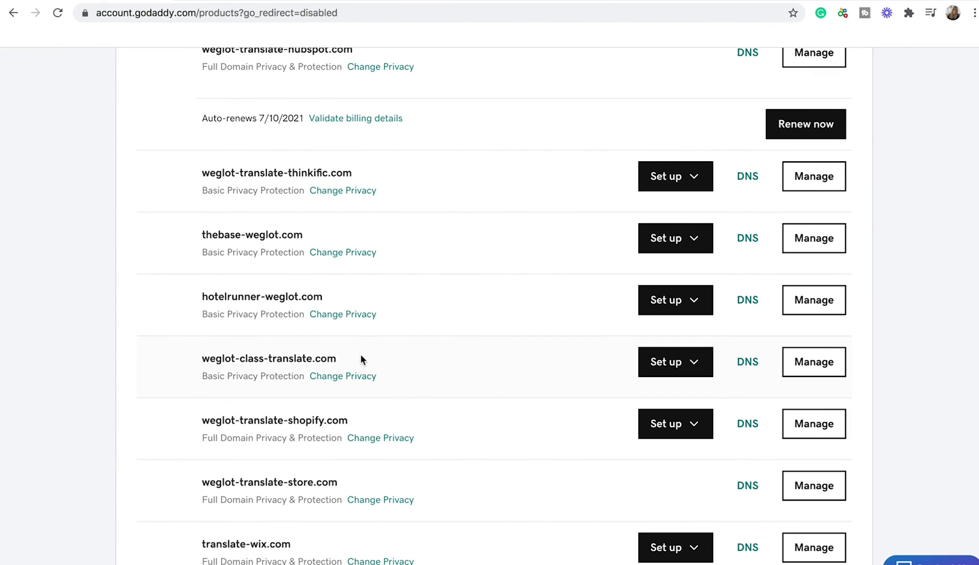
{"action": "left_click", "coordinate": [752, 363]}
{"action": "scroll", "coordinate": [752, 367], "scroll_direction": "down", "scroll_amount": 4}
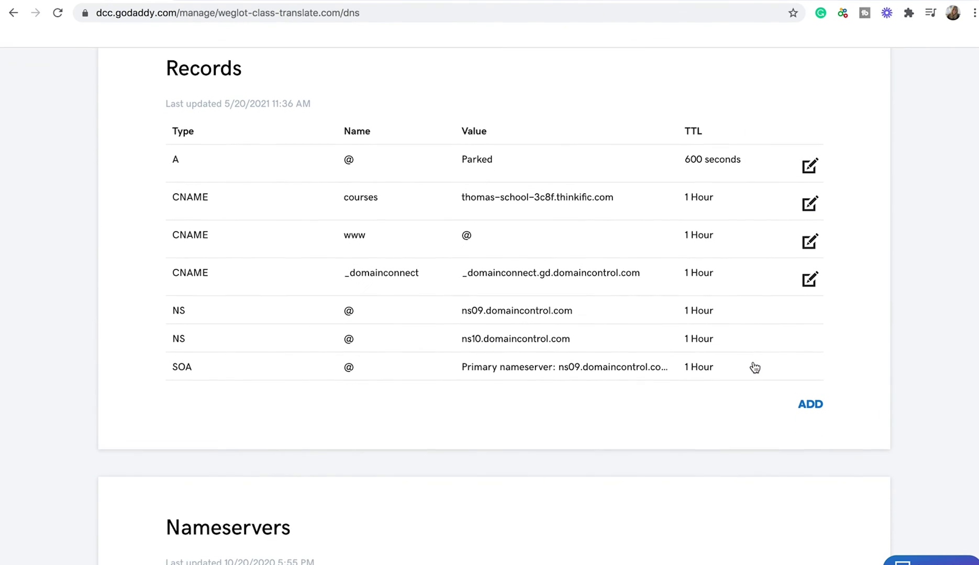
- Add a new DNS record of type CNAME
{"action": "left_click", "coordinate": [808, 402]}
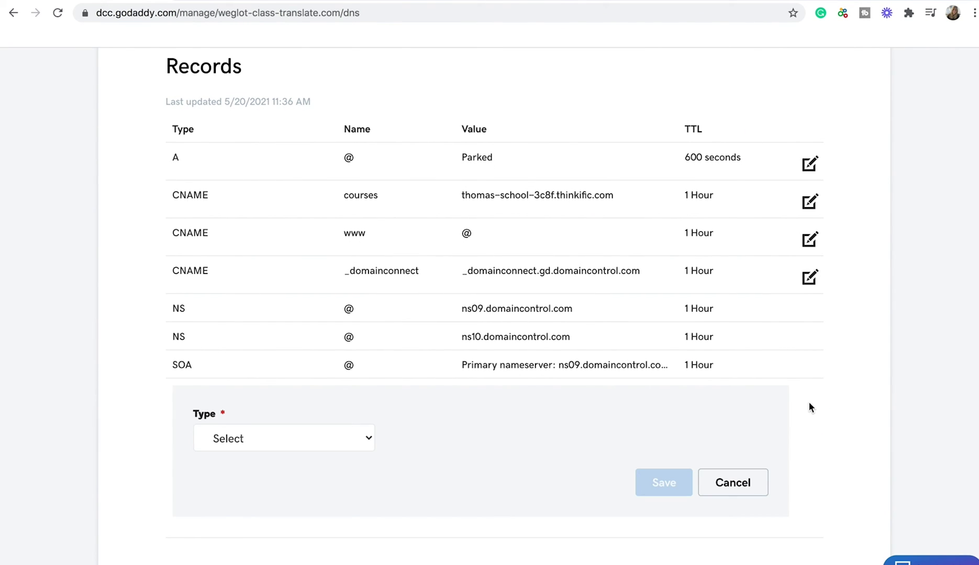
{"action": "scroll", "coordinate": [419, 443], "scroll_direction": "down", "scroll_amount": 1}
{"action": "left_click", "coordinate": [341, 416]}
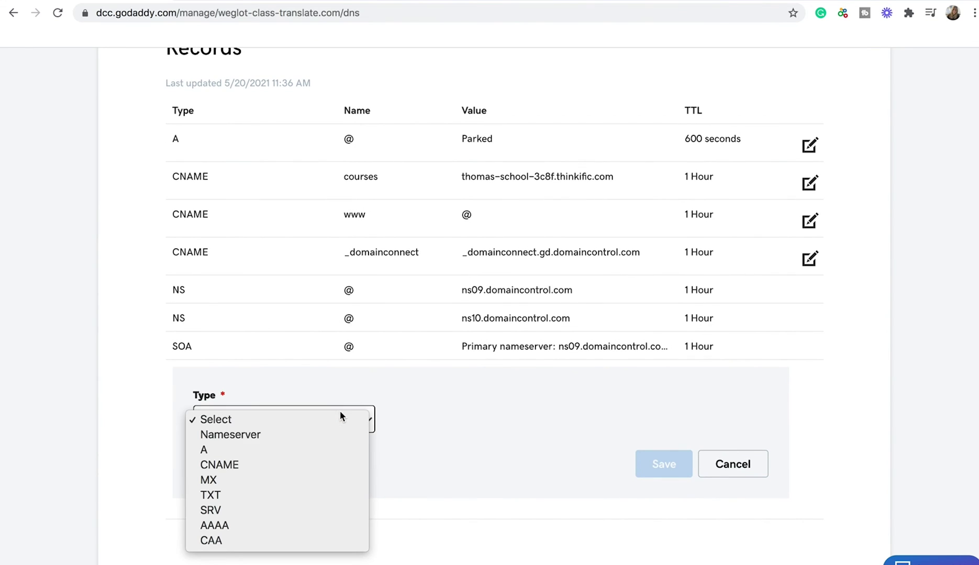
{"action": "left_click", "coordinate": [260, 465]}
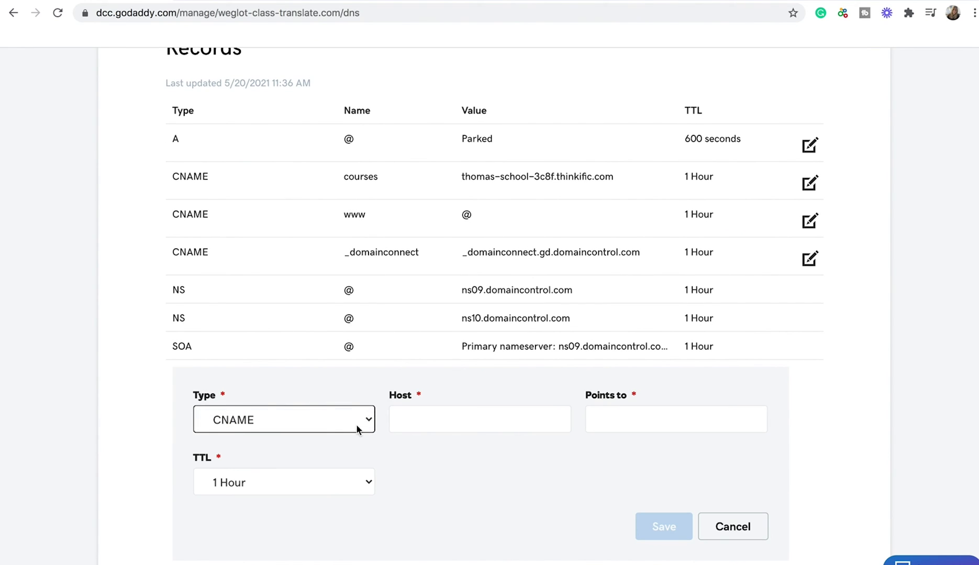
- Set host fr pointing to websites.weglot.com and save the record
{"action": "left_click", "coordinate": [409, 418]}
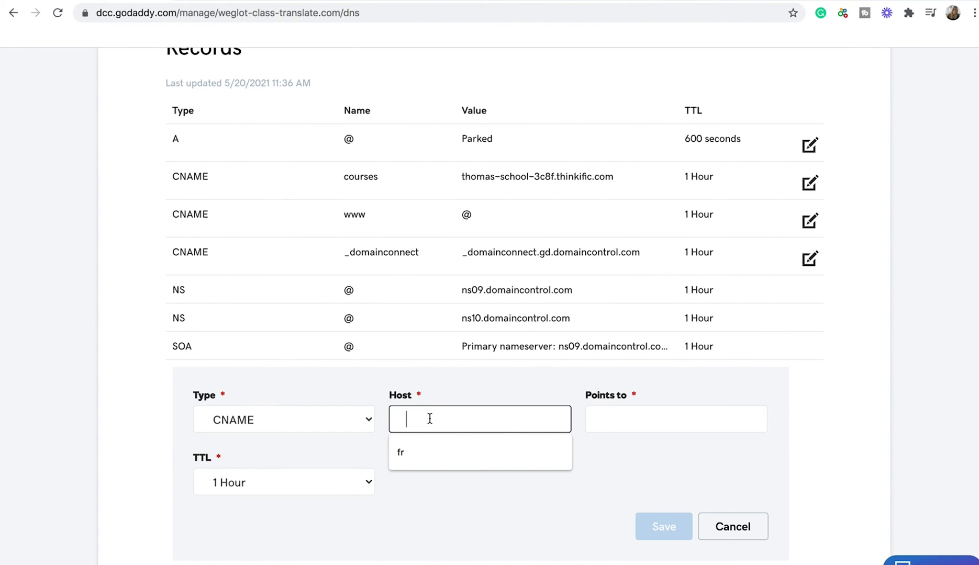
{"action": "left_click", "coordinate": [429, 449]}
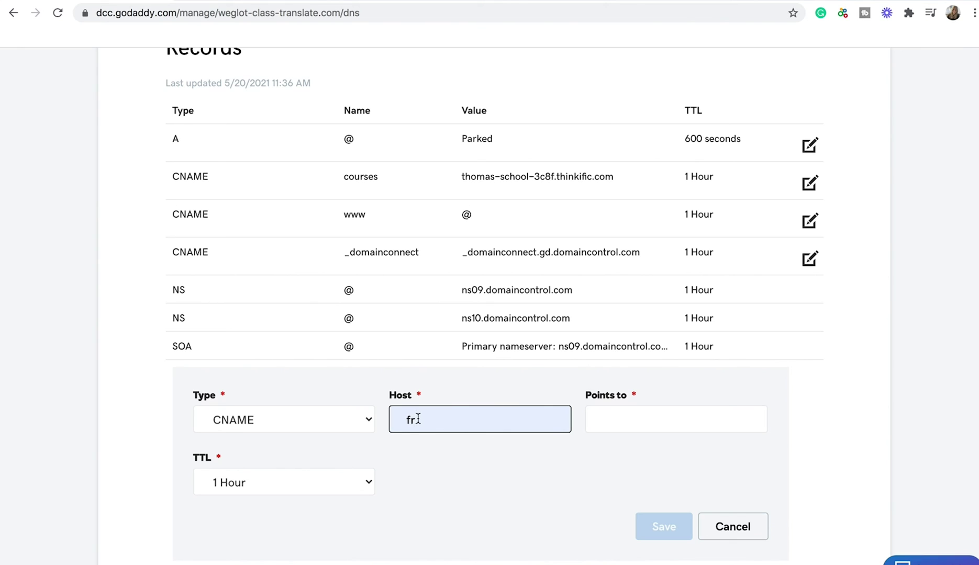
{"action": "left_click", "coordinate": [609, 419]}
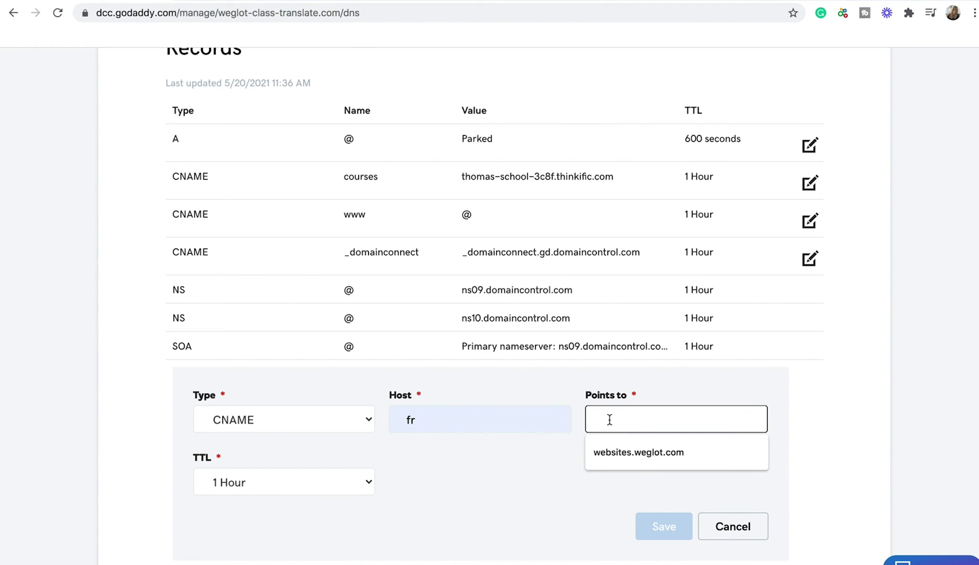
{"action": "left_click", "coordinate": [627, 448]}
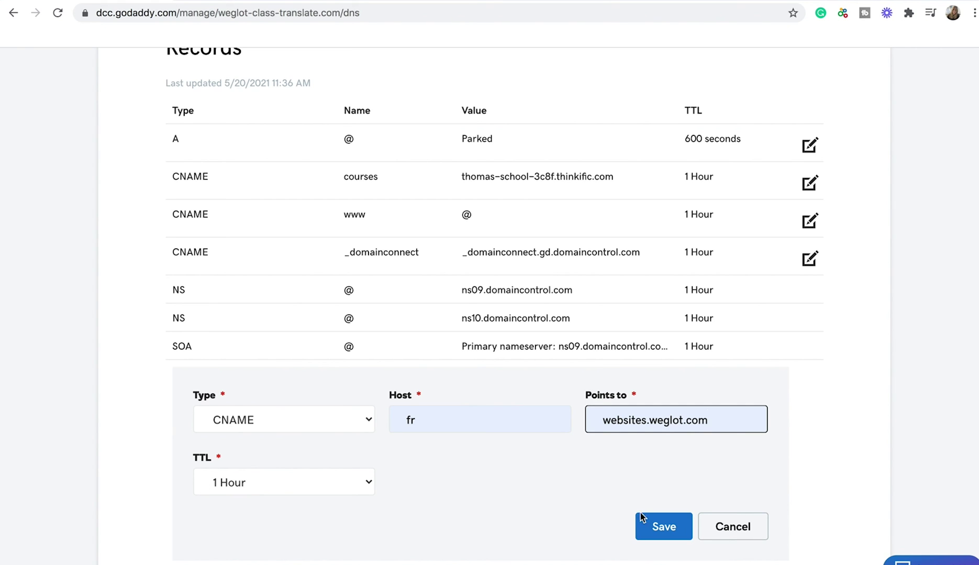
{"action": "left_click", "coordinate": [660, 528]}
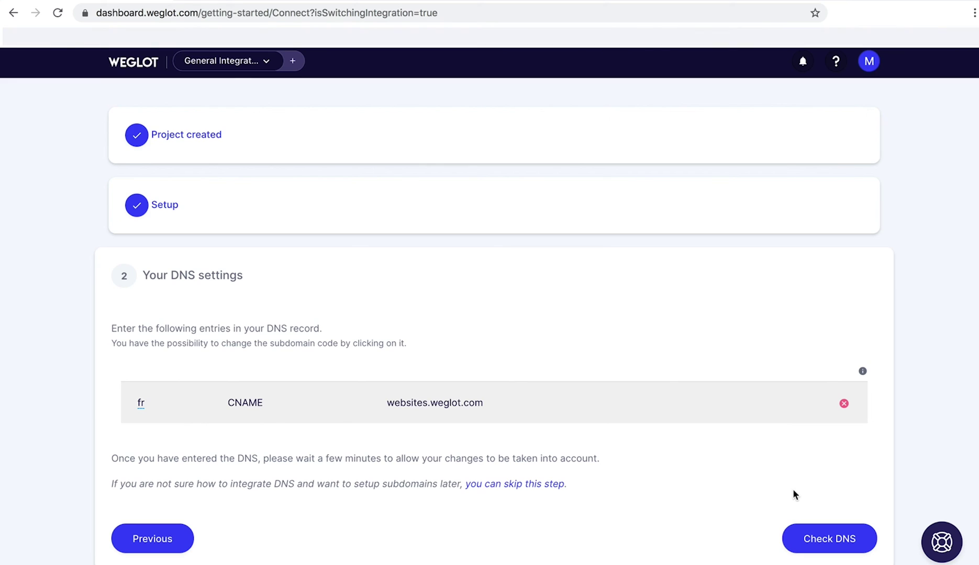
- Run Weglot's DNS check for the fr CNAME record pointing to websites.weglot.com
{"action": "left_click", "coordinate": [828, 539]}
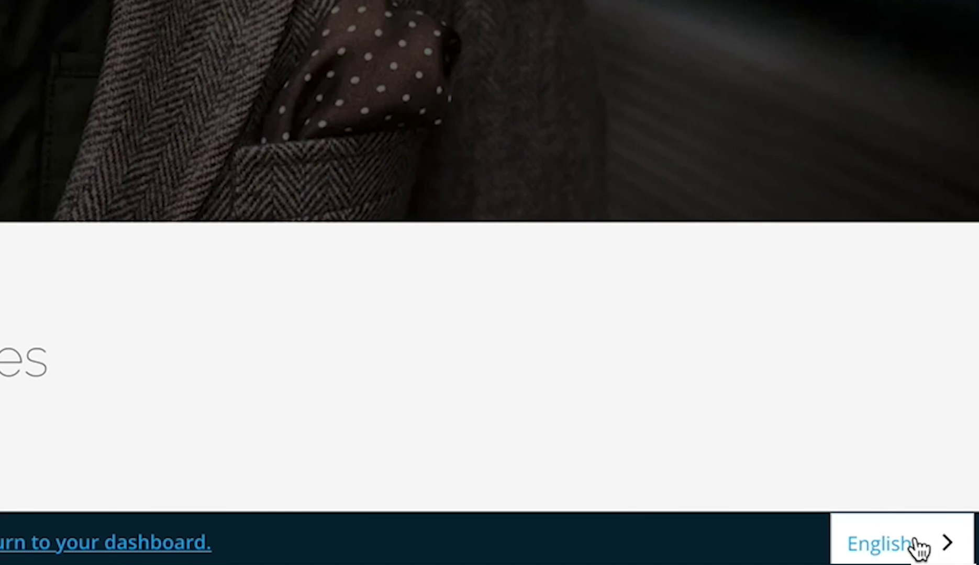
- Switch the course site to Français and confirm the fr.courses.weglot-class-translate.com address
{"action": "left_click", "coordinate": [919, 547]}
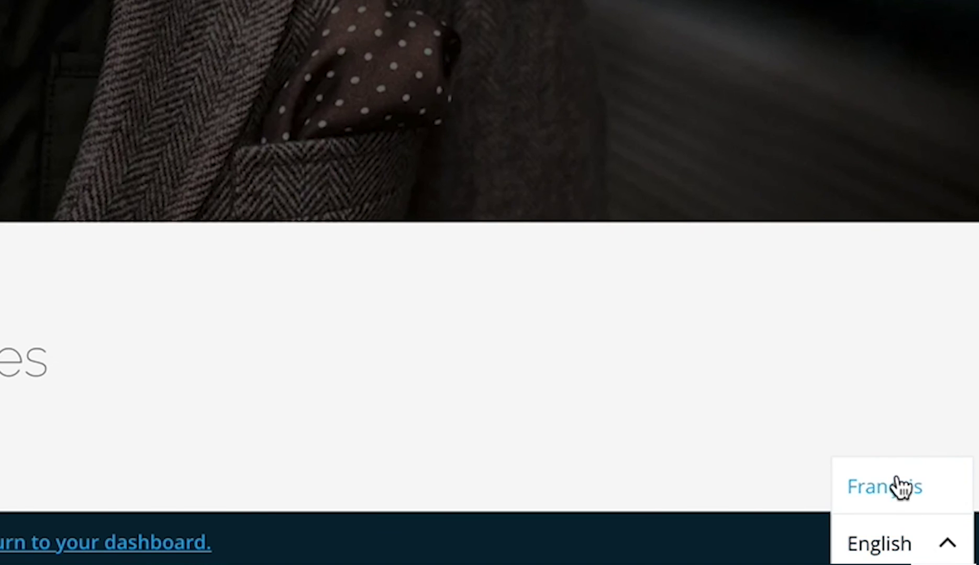
{"action": "left_click", "coordinate": [899, 487]}
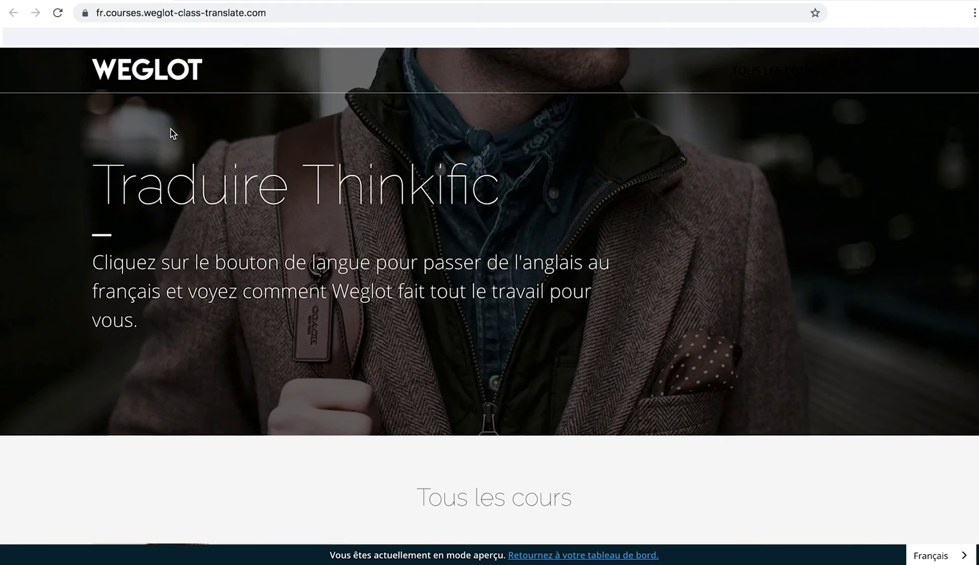
{"action": "double_click", "coordinate": [100, 13]}
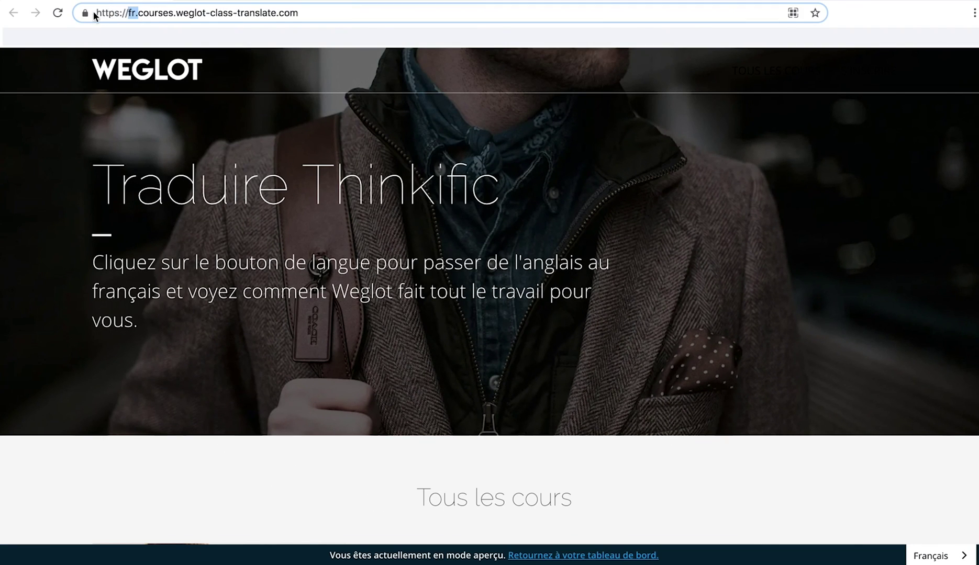